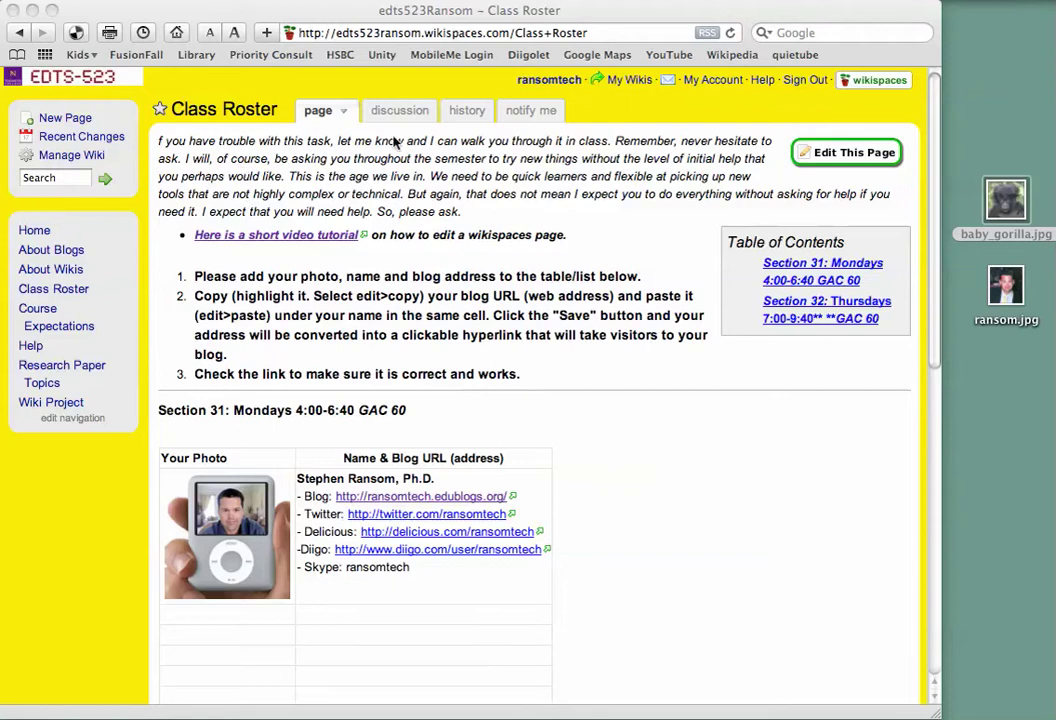
# Open the Class Roster page for editing and start inserting an image in Section 31's first empty photo cell
pyautogui.click(826, 155)
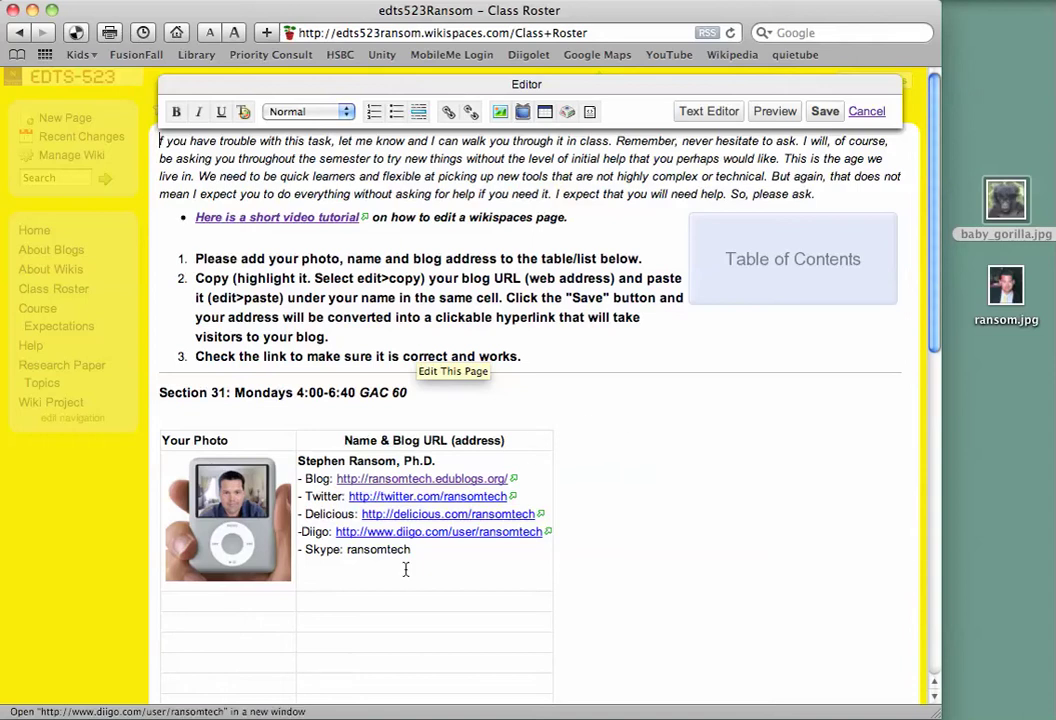
pyautogui.click(193, 603)
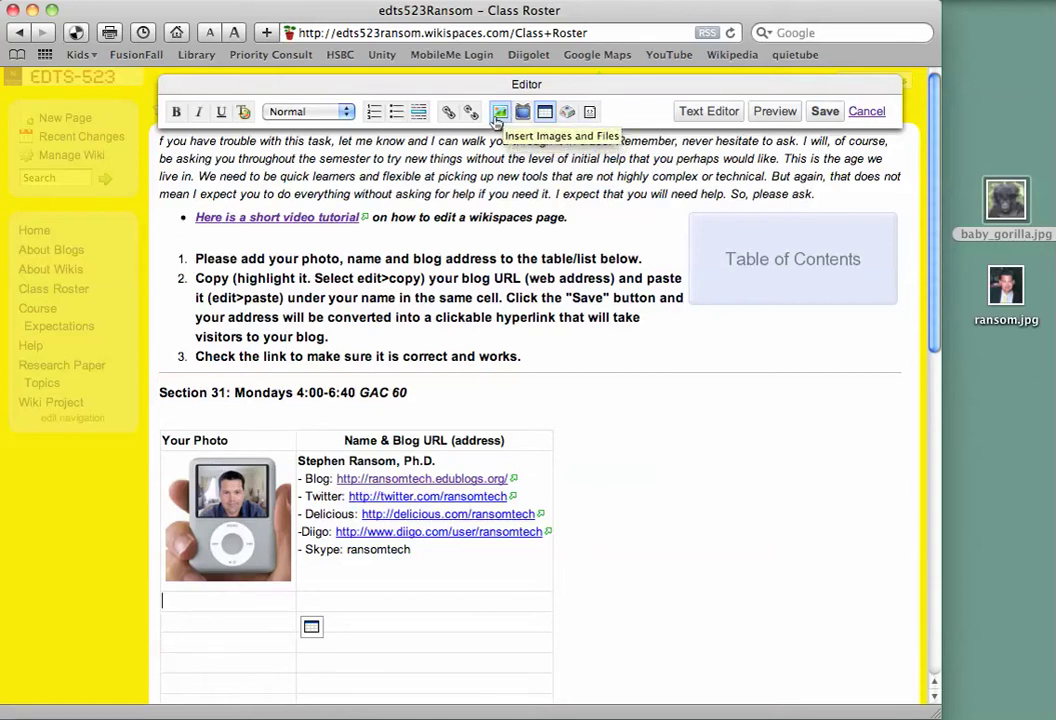
pyautogui.moveTo(488, 85); pyautogui.dragTo(460, 373)
pyautogui.click(471, 399)
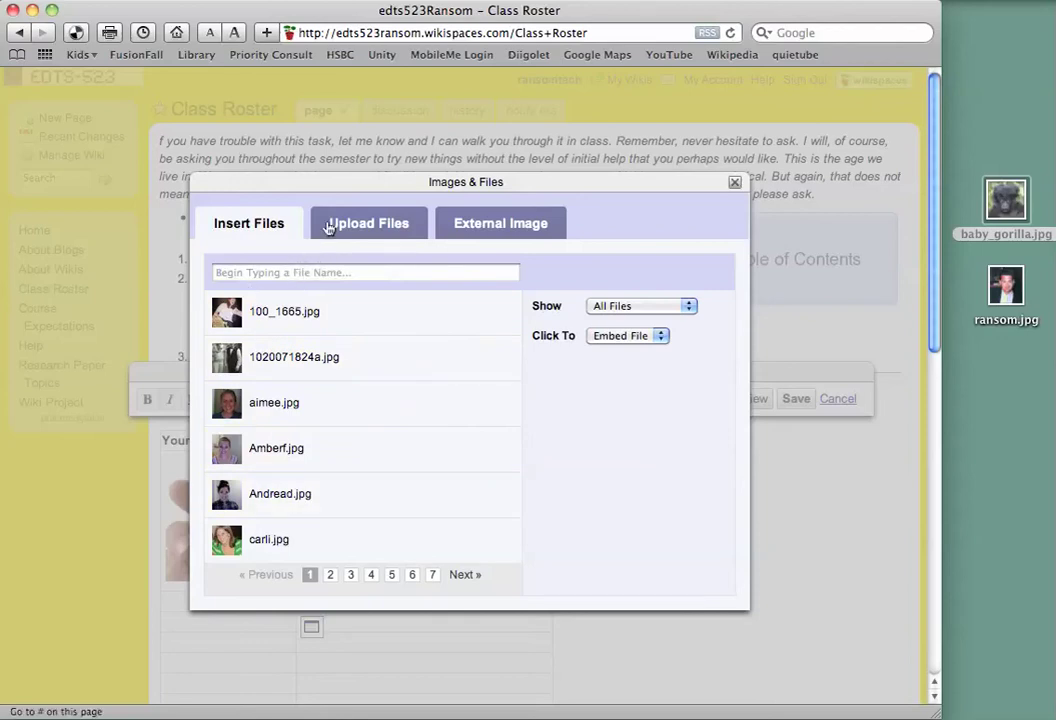
# Upload baby_gorilla.jpg from the Desktop with the single file upload tool and insert it into the photo cell
pyautogui.click(376, 227)
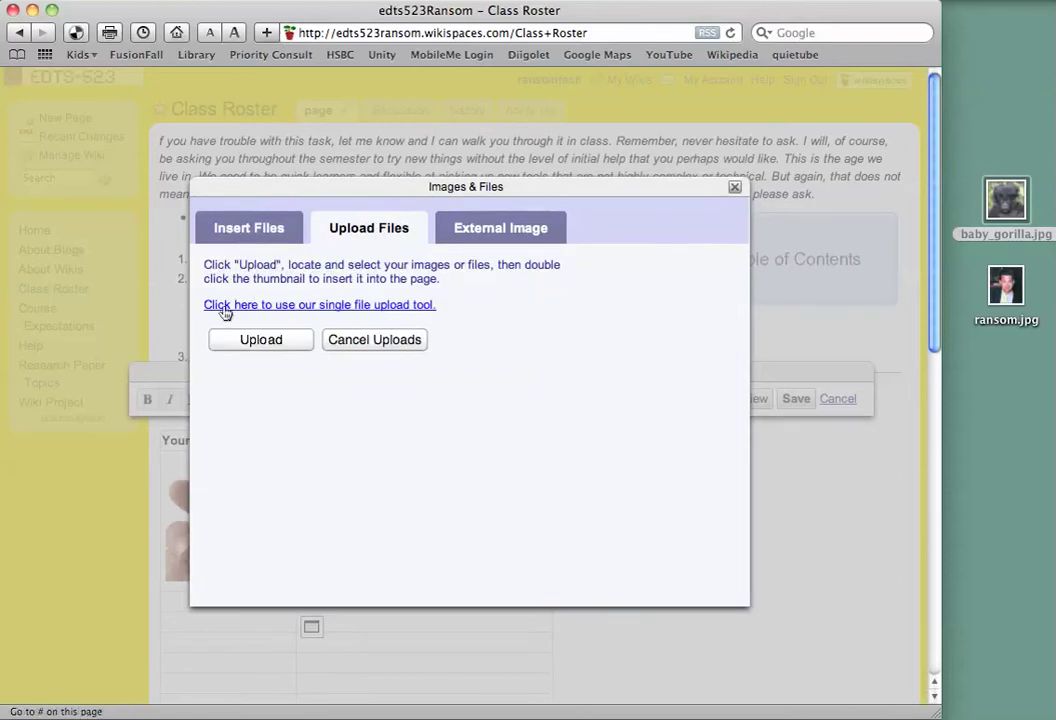
pyautogui.click(349, 307)
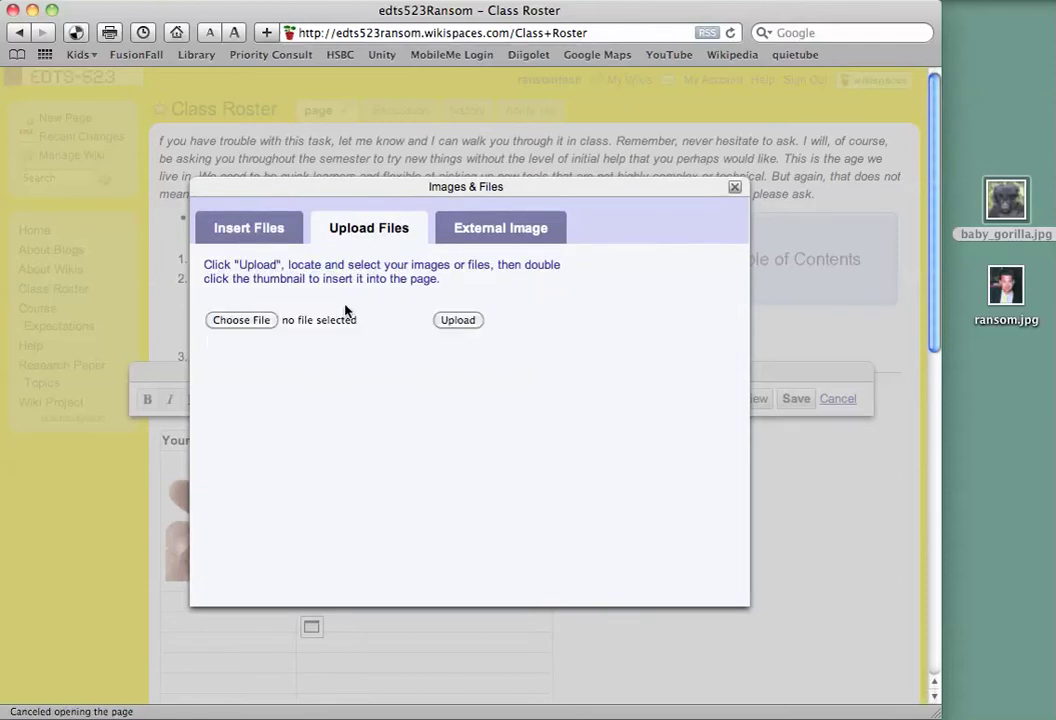
pyautogui.click(240, 320)
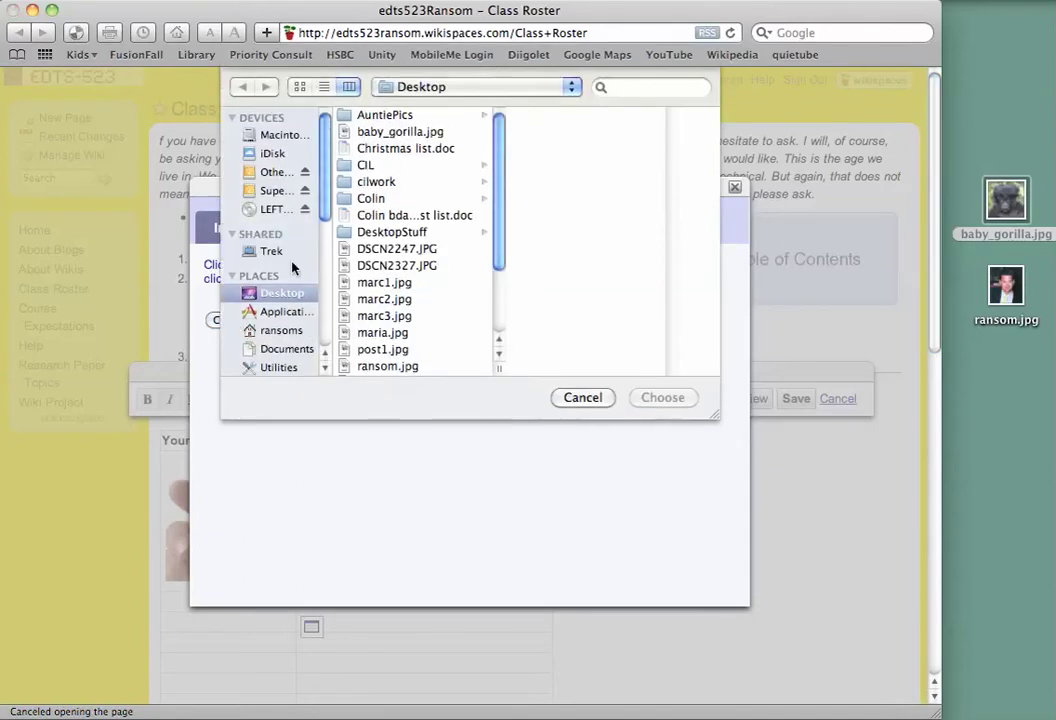
pyautogui.scroll(-1, 500, 205)
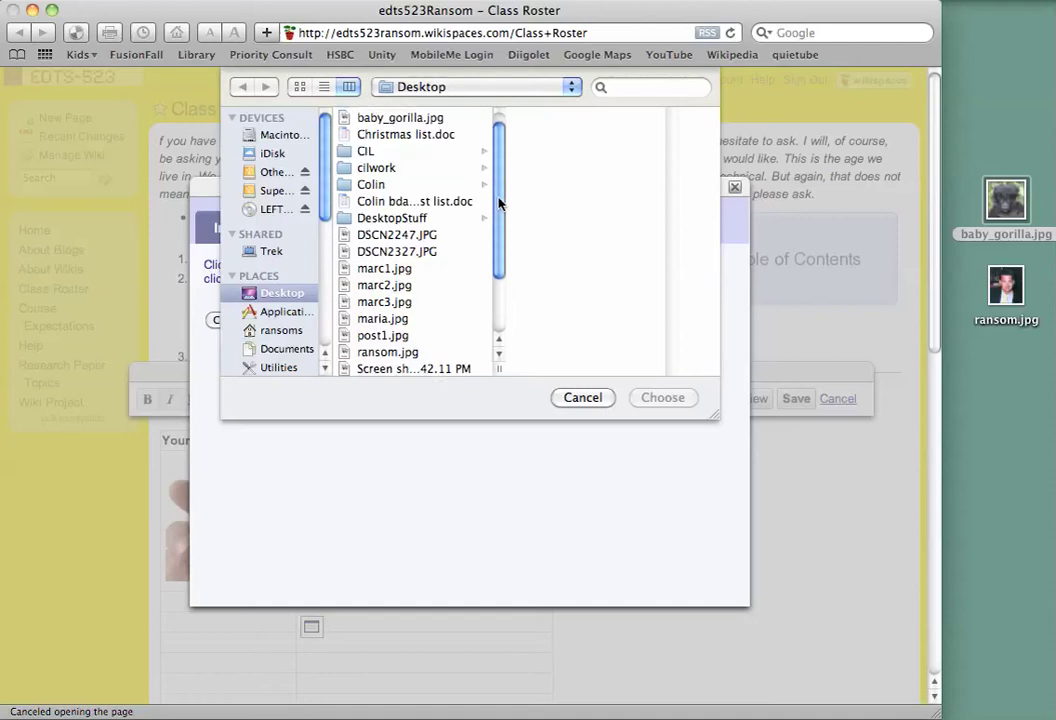
pyautogui.scroll(-1, 499, 209)
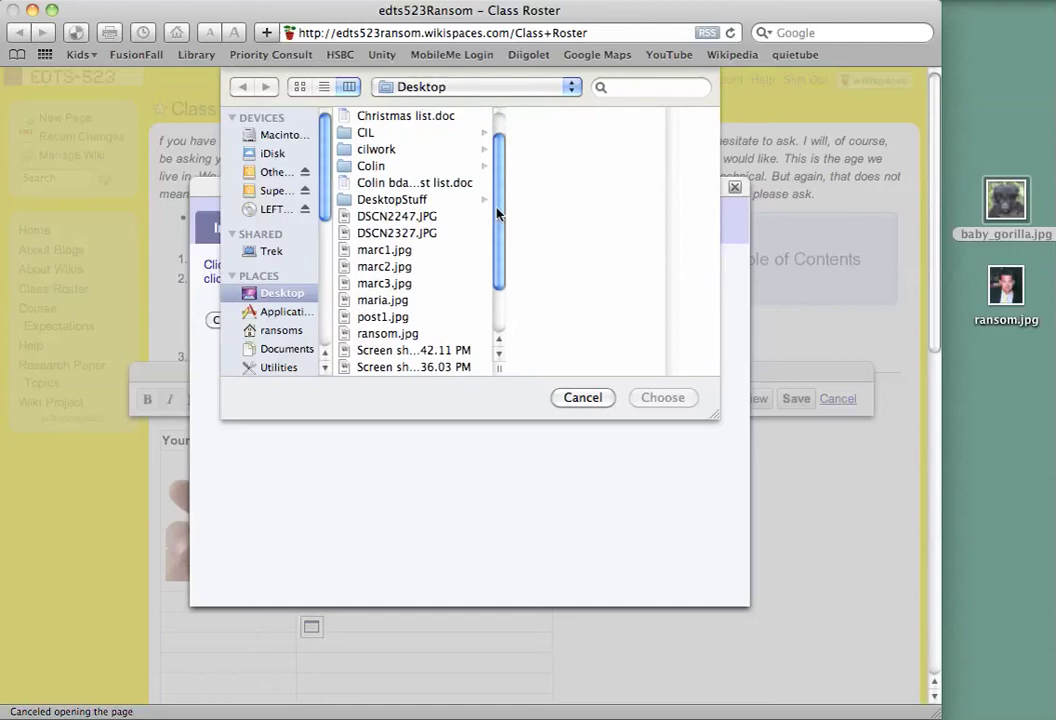
pyautogui.scroll(-4, 495, 240)
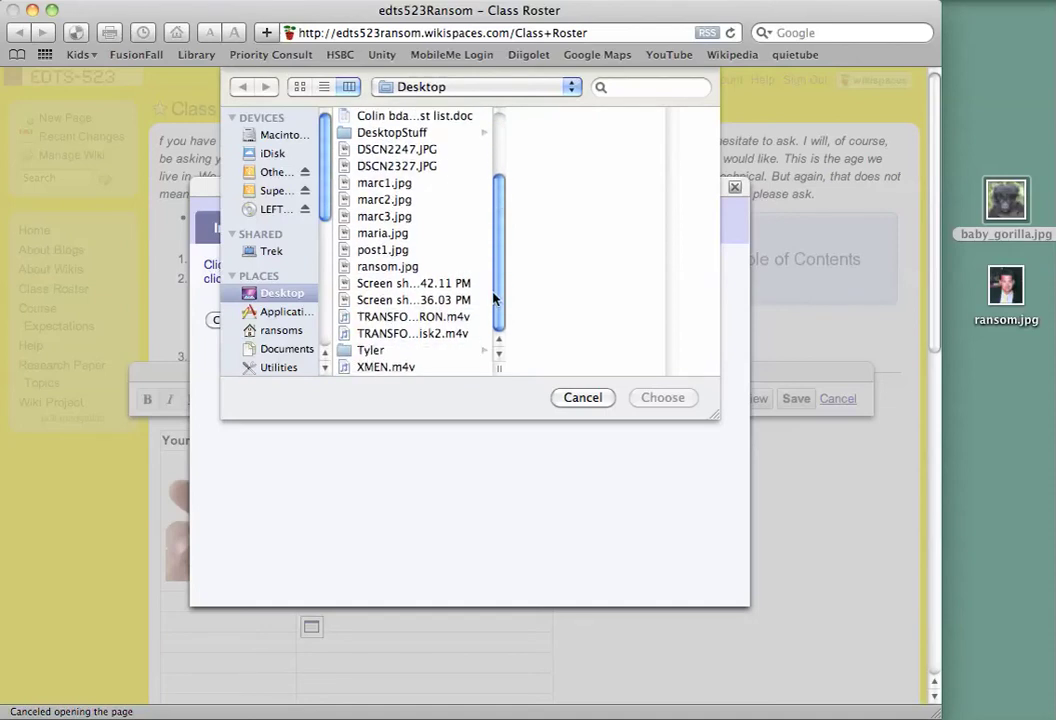
pyautogui.scroll(6, 492, 220)
pyautogui.click(425, 132)
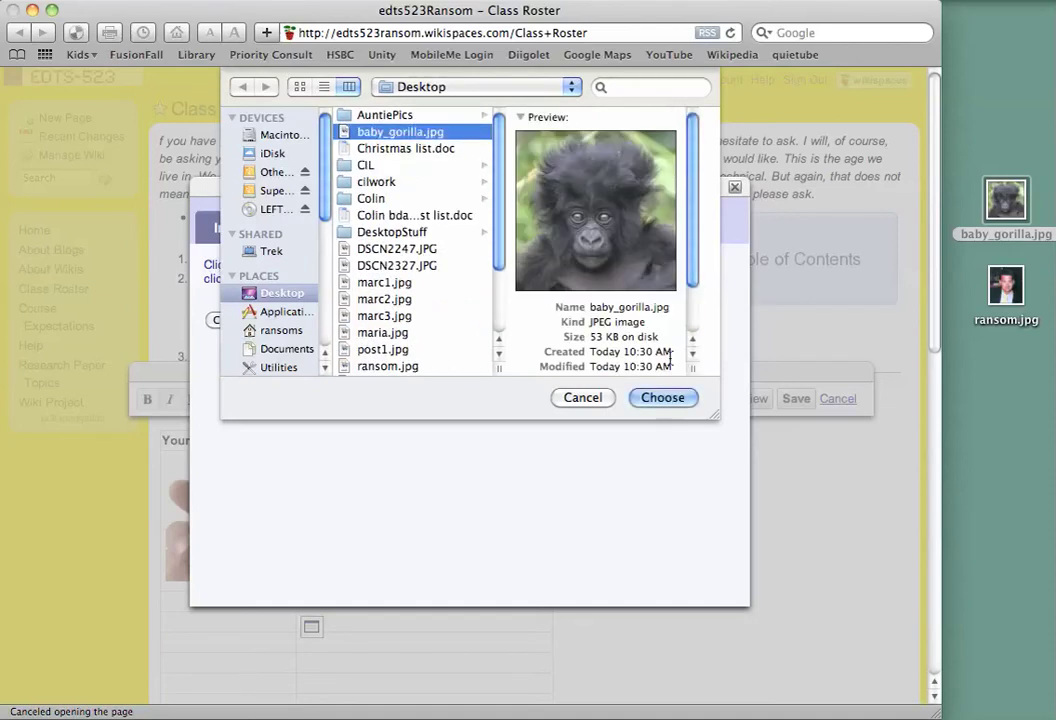
pyautogui.click(673, 398)
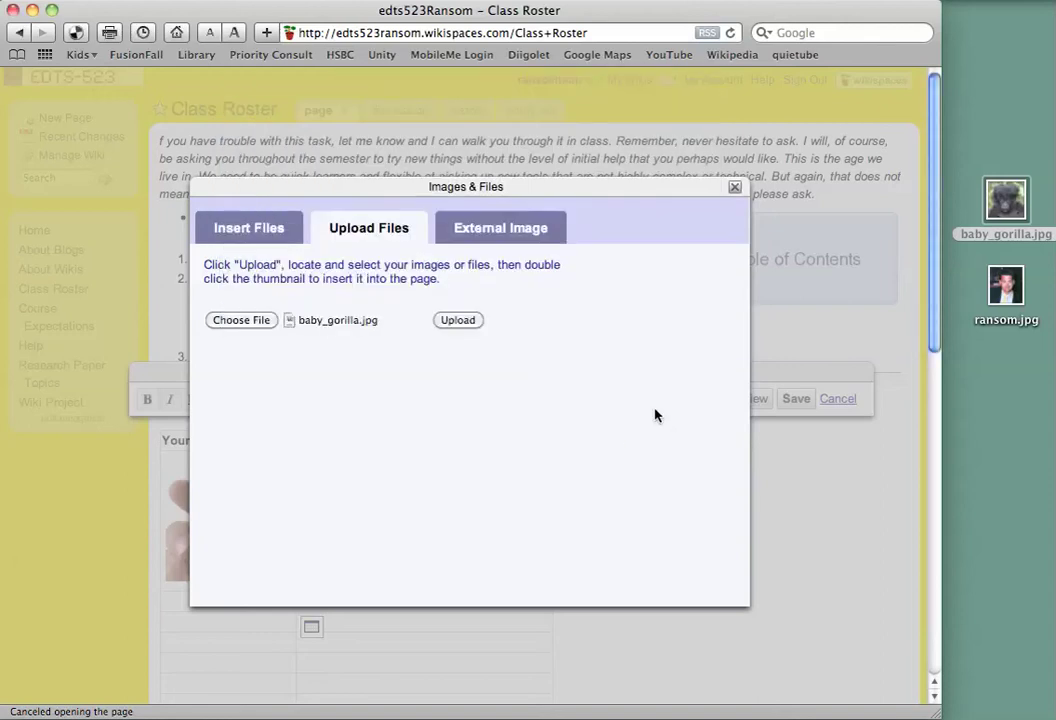
pyautogui.click(458, 321)
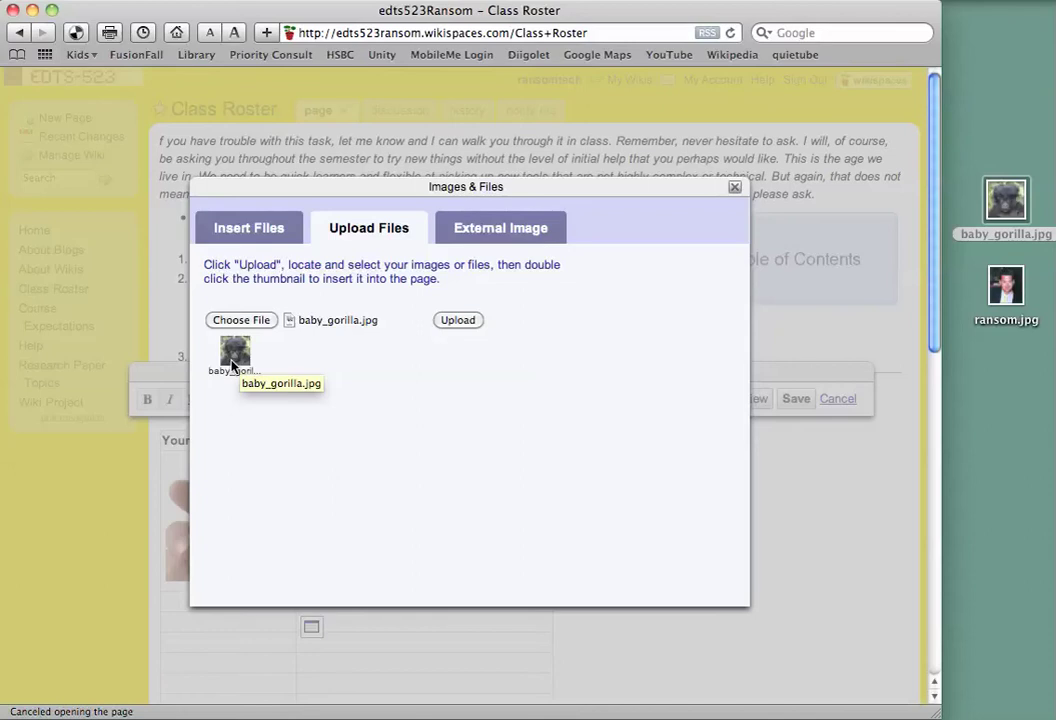
pyautogui.doubleClick(233, 358)
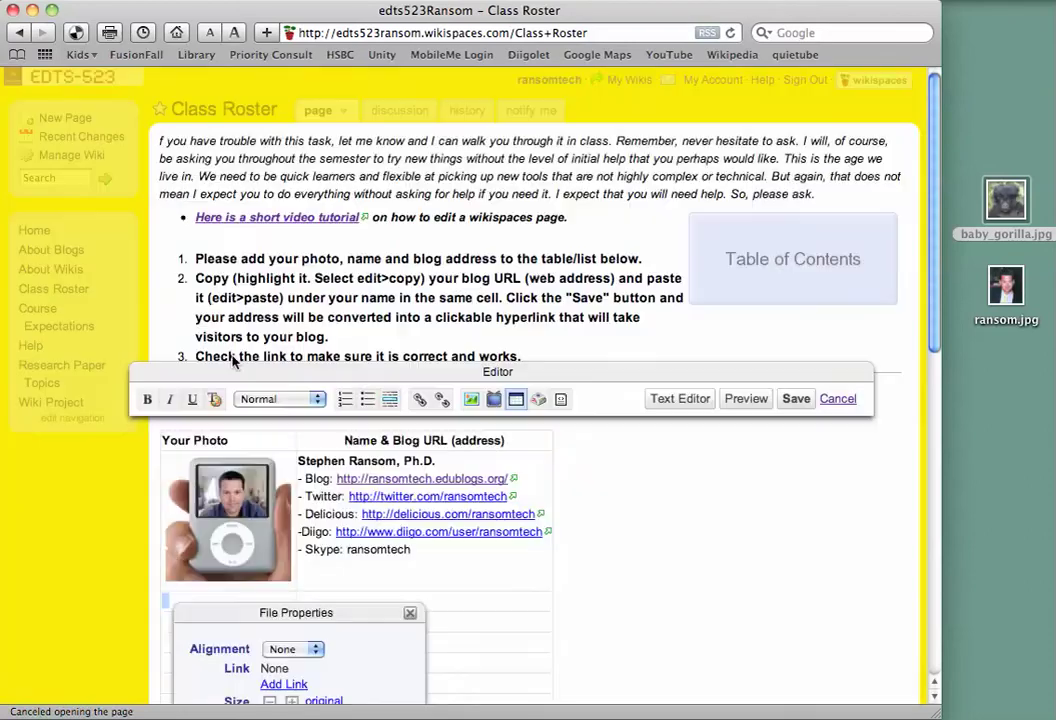
# Shrink the inserted gorilla photo step by step to roughly the width of the photo in the row above
pyautogui.scroll(-2, 695, 455)
pyautogui.scroll(-1, 695, 455)
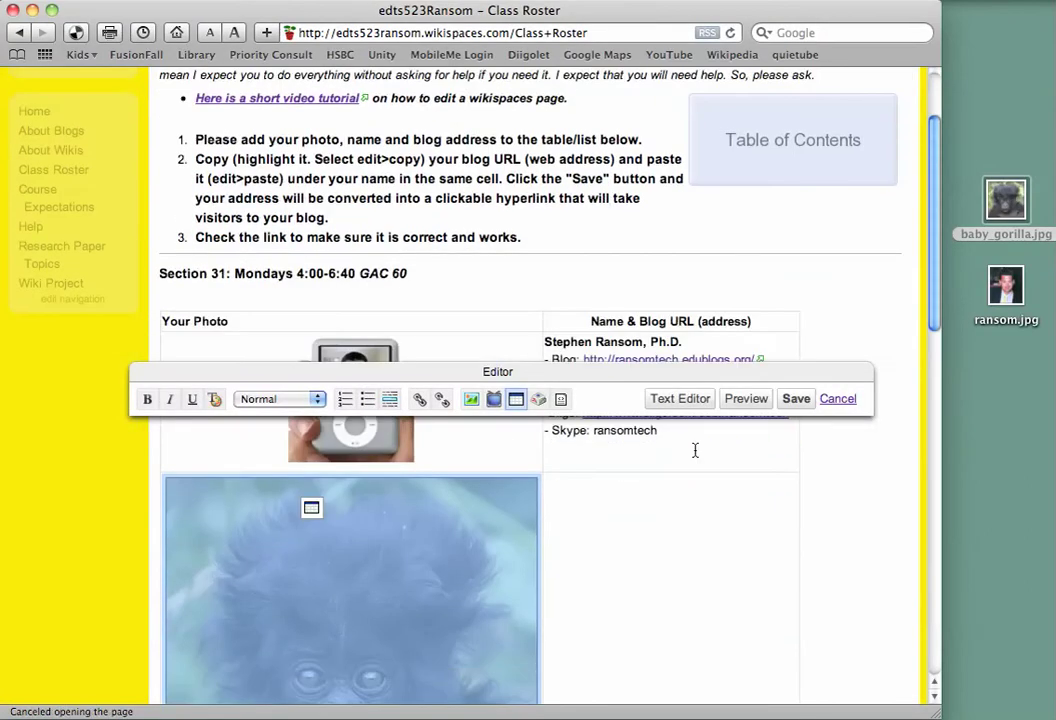
pyautogui.scroll(-7, 625, 227)
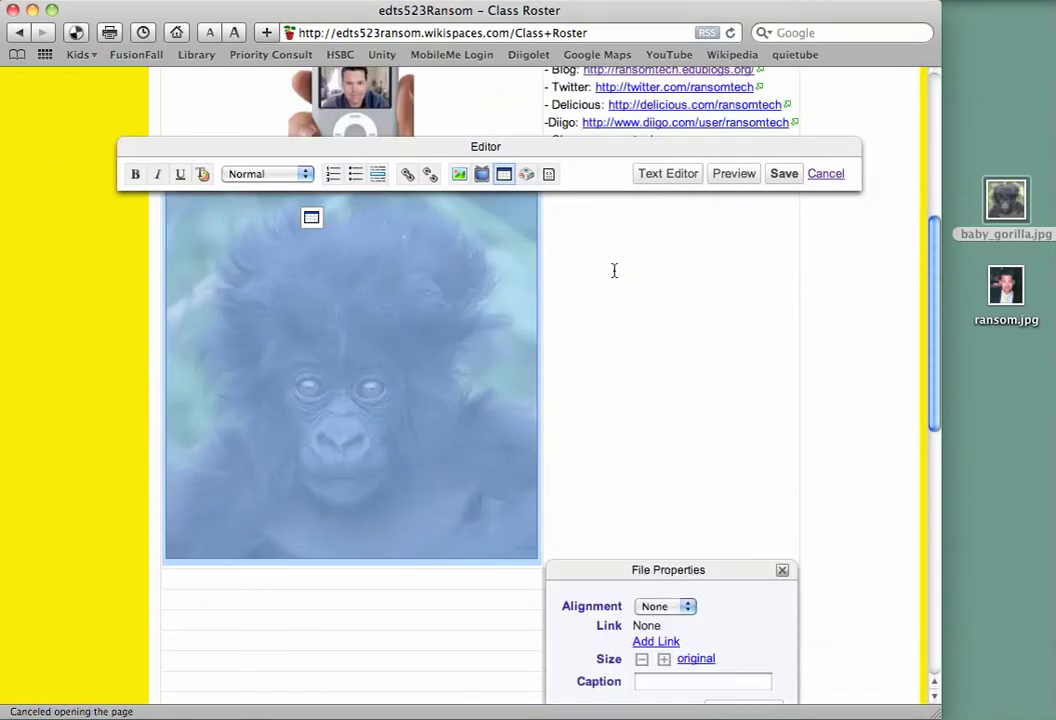
pyautogui.click(547, 361)
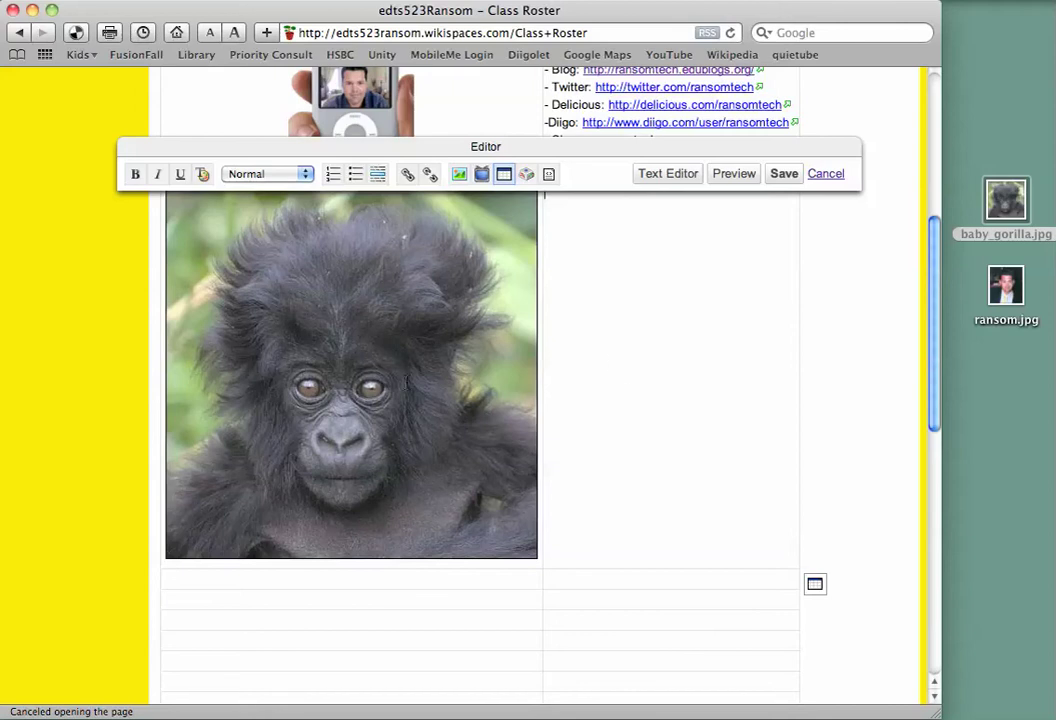
pyautogui.click(388, 372)
pyautogui.moveTo(592, 572); pyautogui.dragTo(590, 234)
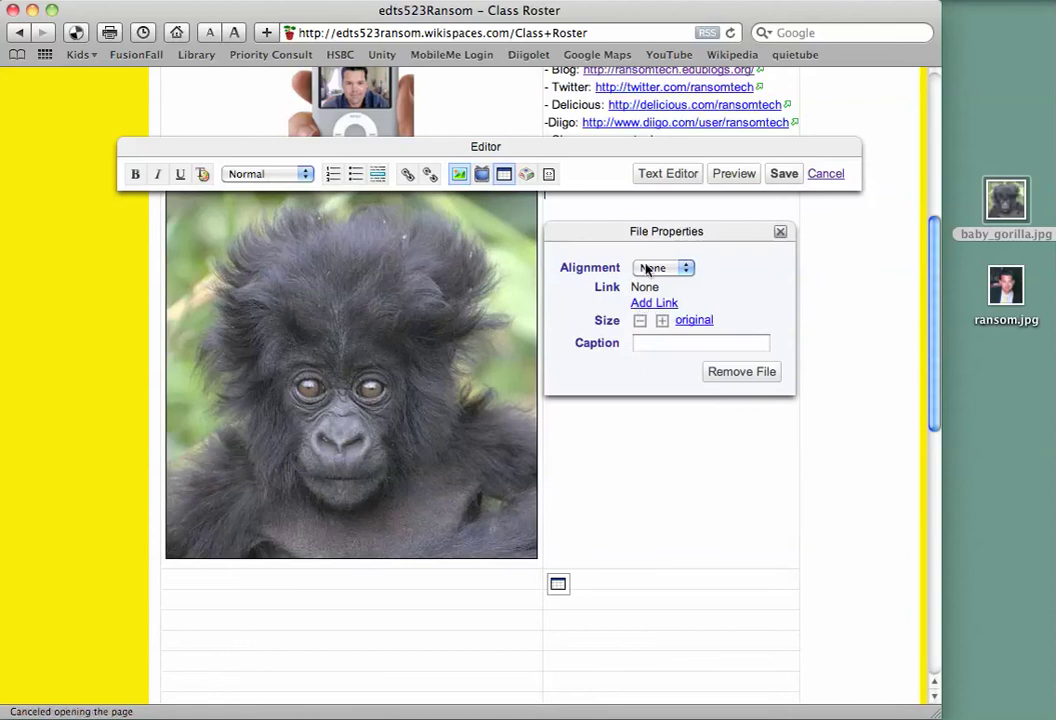
pyautogui.click(639, 321)
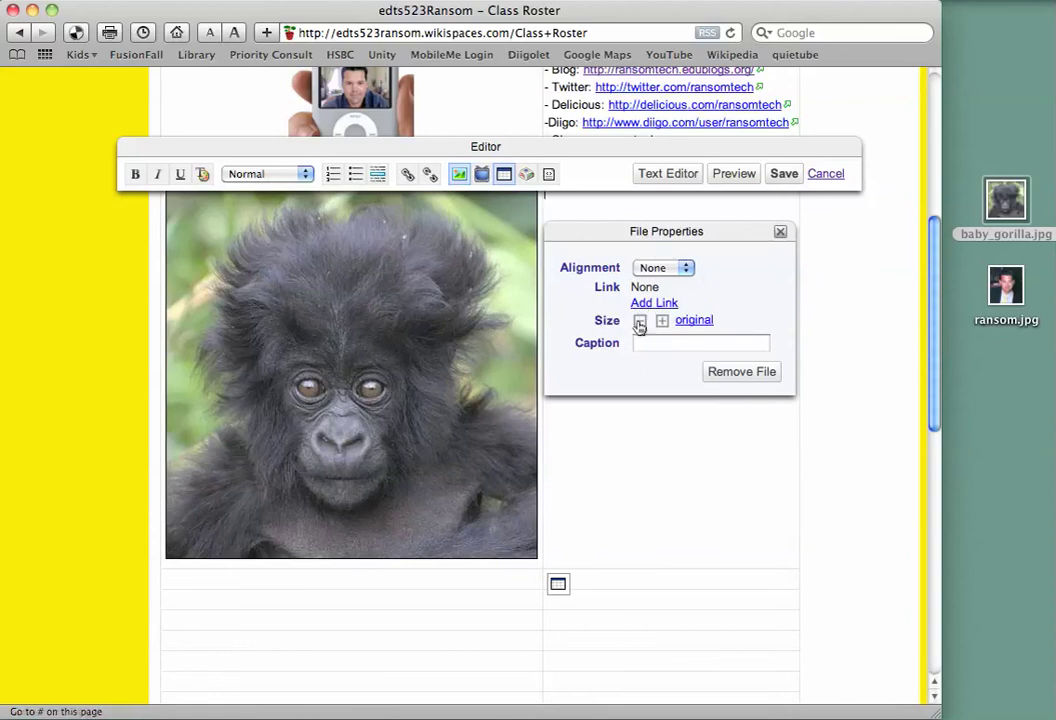
pyautogui.click(639, 321)
pyautogui.click(639, 321)
pyautogui.click(639, 321)
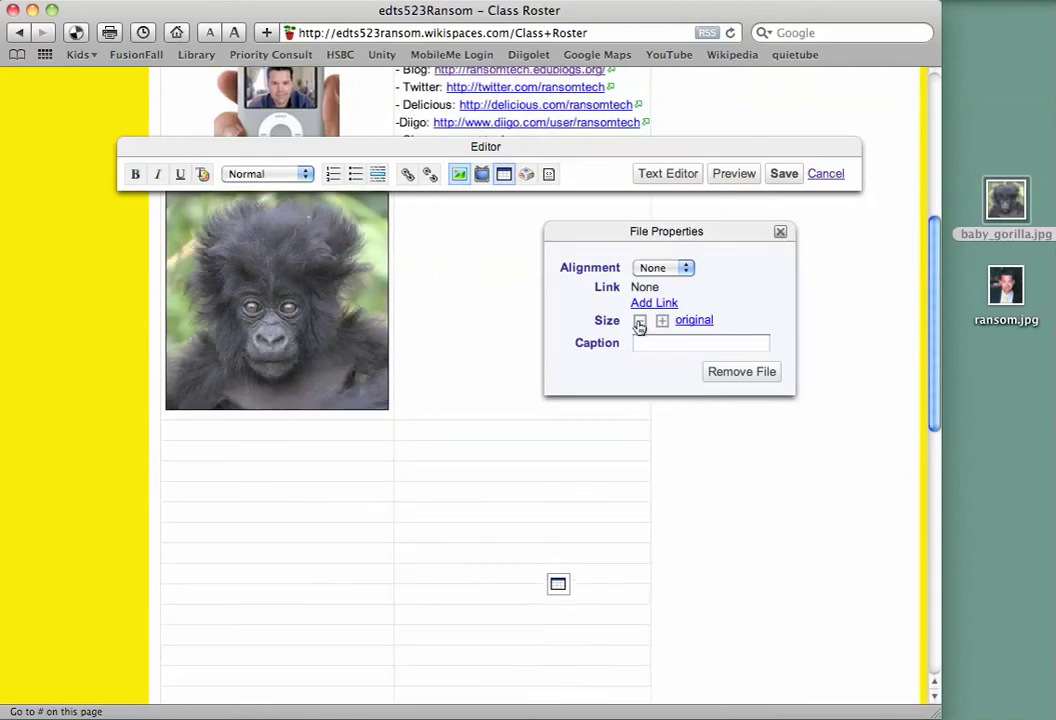
pyautogui.click(639, 321)
pyautogui.click(639, 321)
pyautogui.click(639, 321)
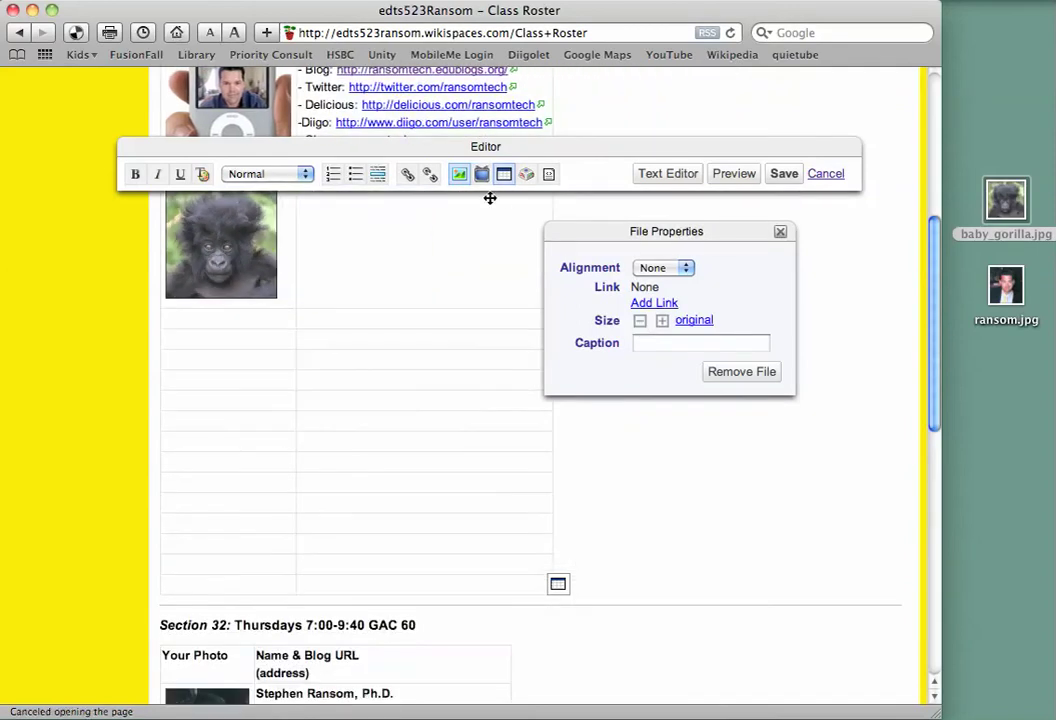
# Move the floating editor toolbar clear of the gorilla photo and save the Class Roster page
pyautogui.moveTo(434, 147); pyautogui.dragTo(464, 80)
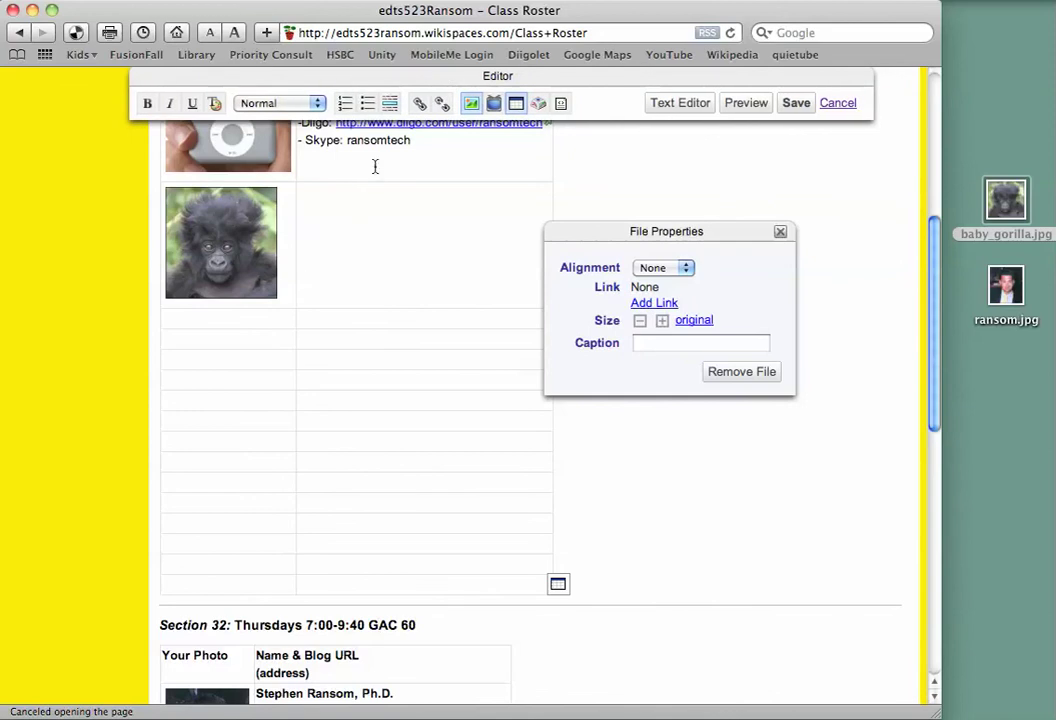
pyautogui.click(283, 286)
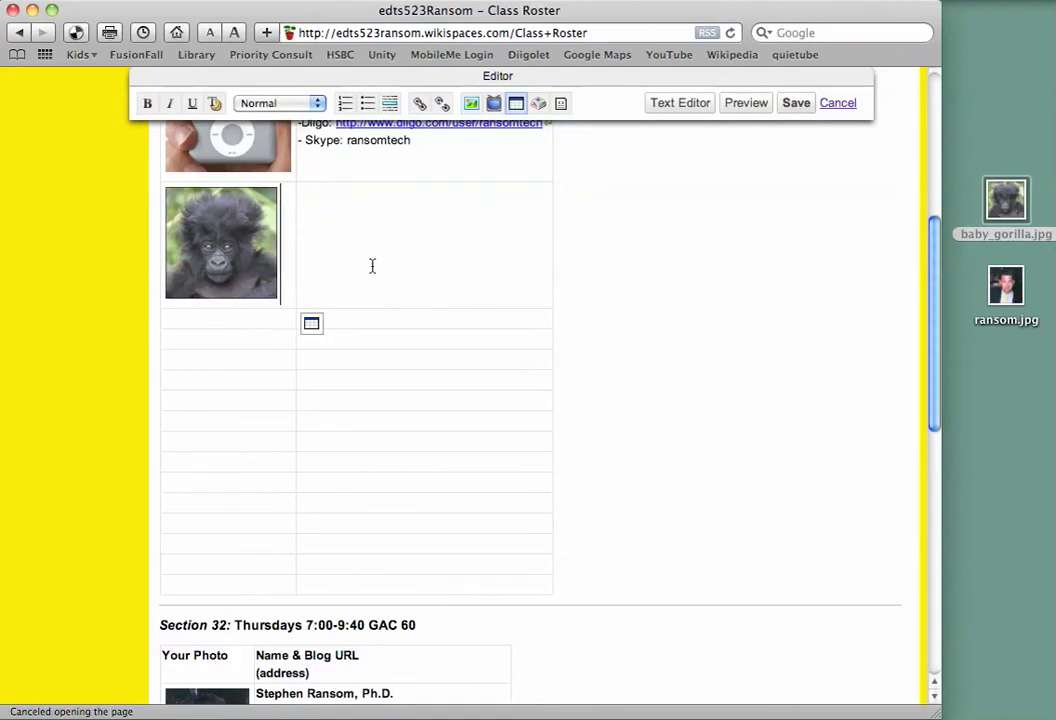
pyautogui.click(220, 268)
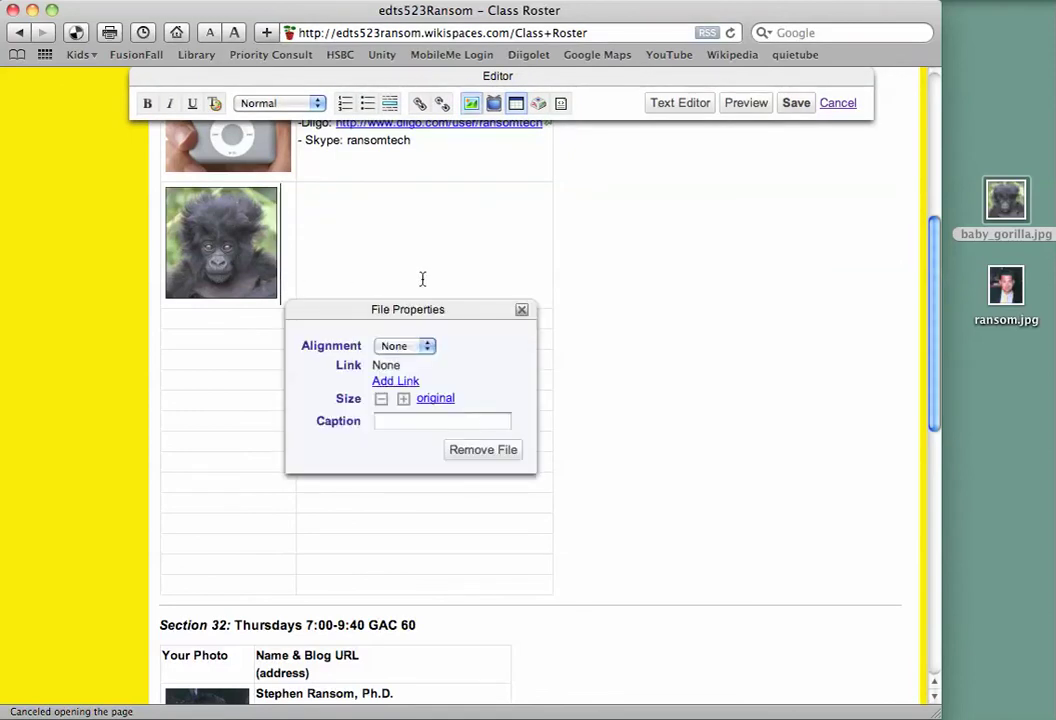
pyautogui.click(453, 264)
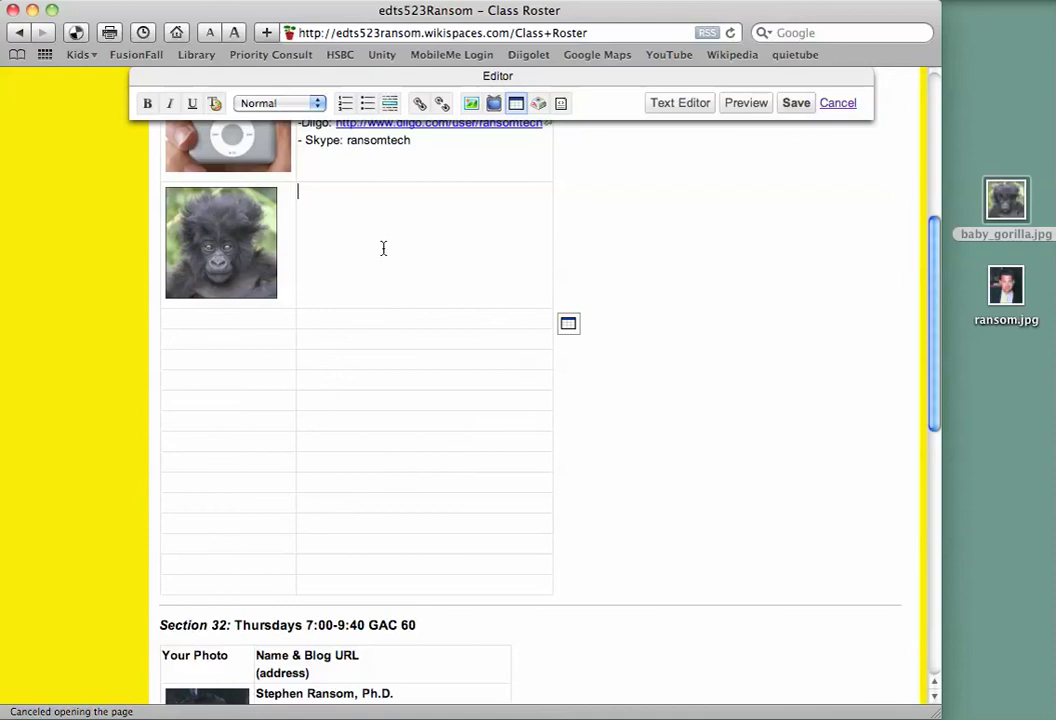
pyautogui.scroll(3, 394, 236)
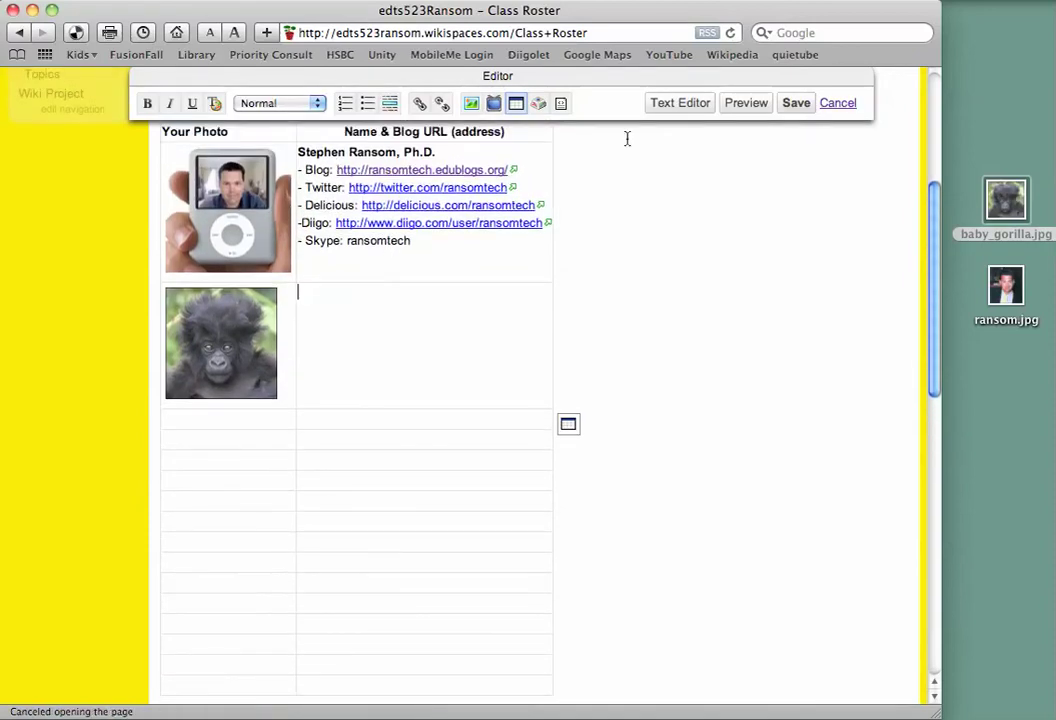
pyautogui.click(797, 104)
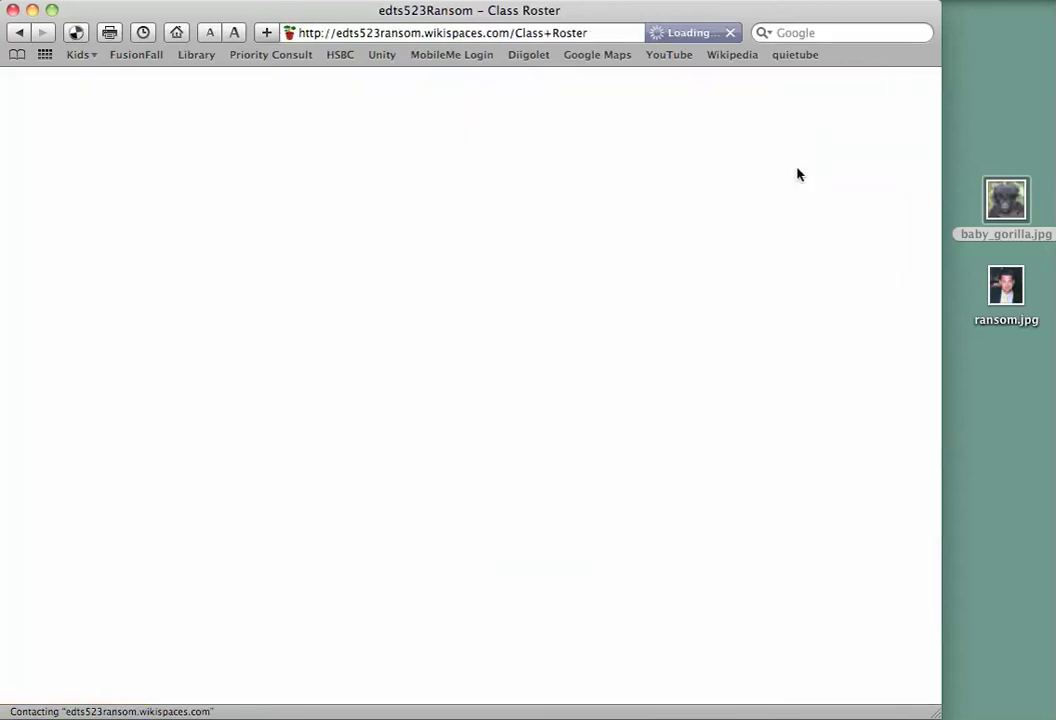
# Reopen the Class Roster page for editing and delete the gorilla photo from the Section 31 table
pyautogui.scroll(-5, 553, 347)
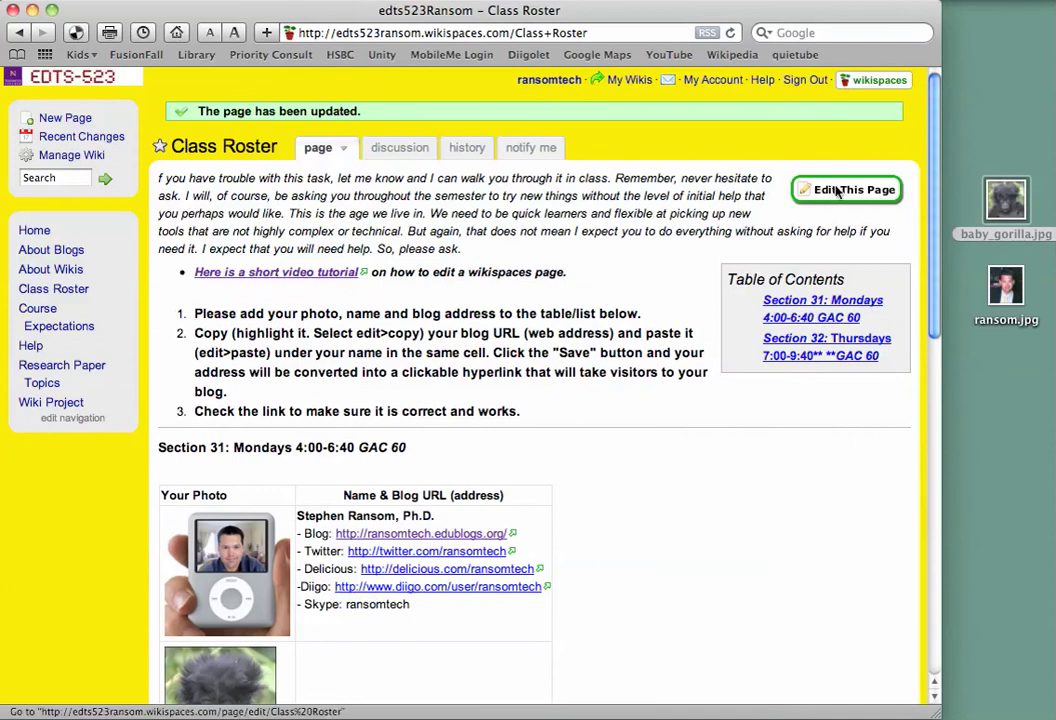
pyautogui.click(850, 191)
pyautogui.scroll(-3, 338, 480)
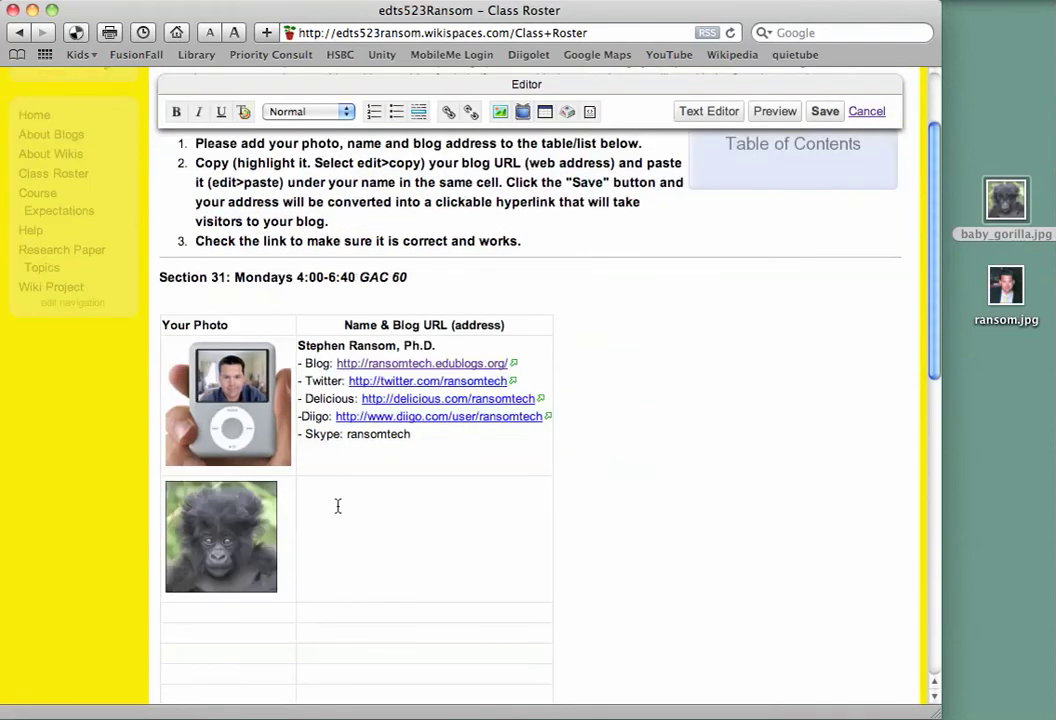
pyautogui.click(275, 538)
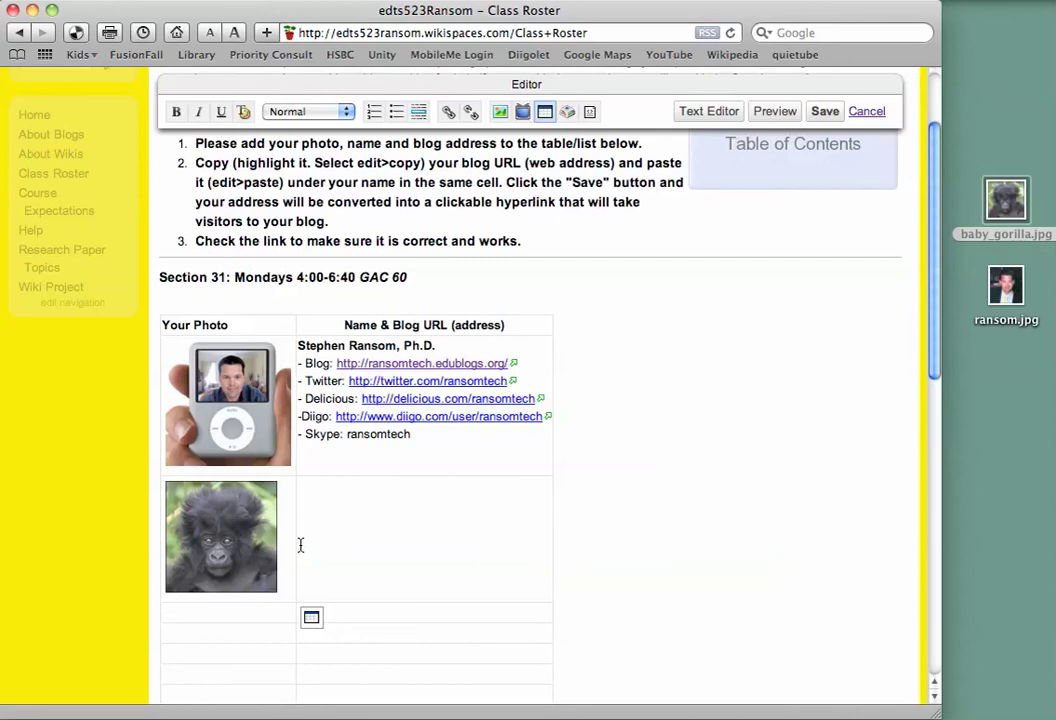
pyautogui.press('BackSpace')
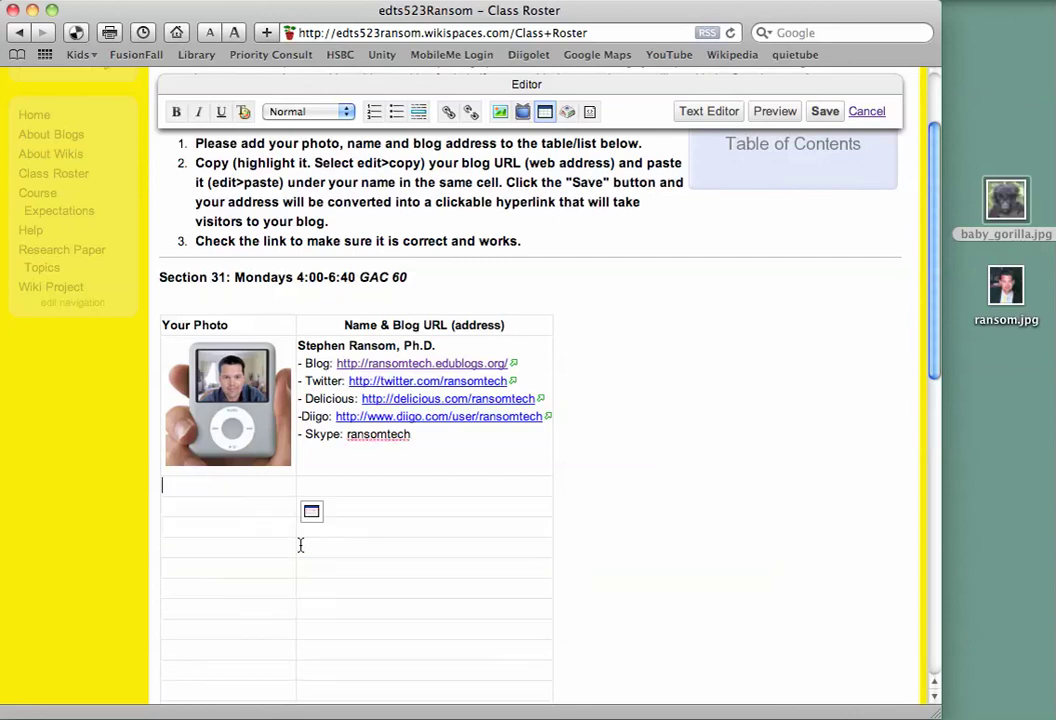